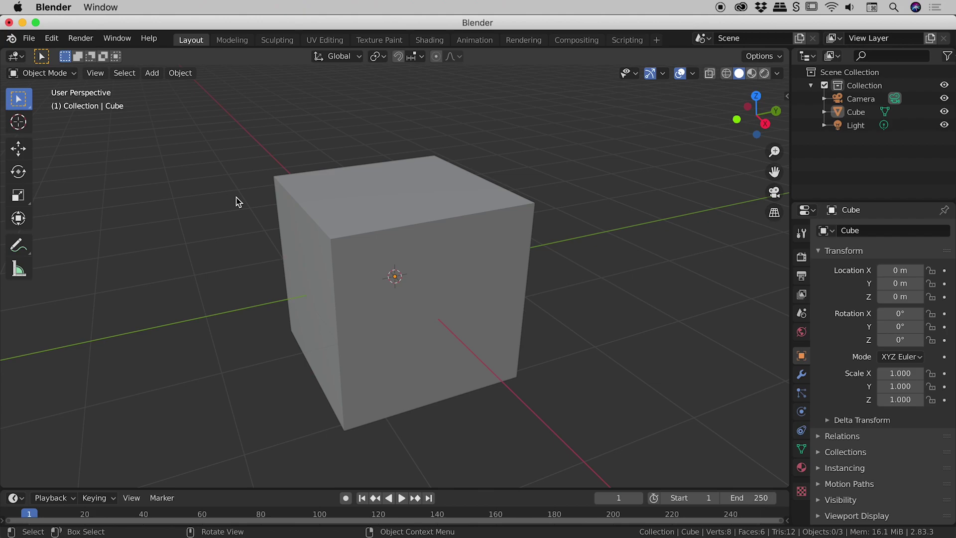
Delete the default cube and add an Ico Sphere at the origin, zoomed in large
left_click(363, 200)
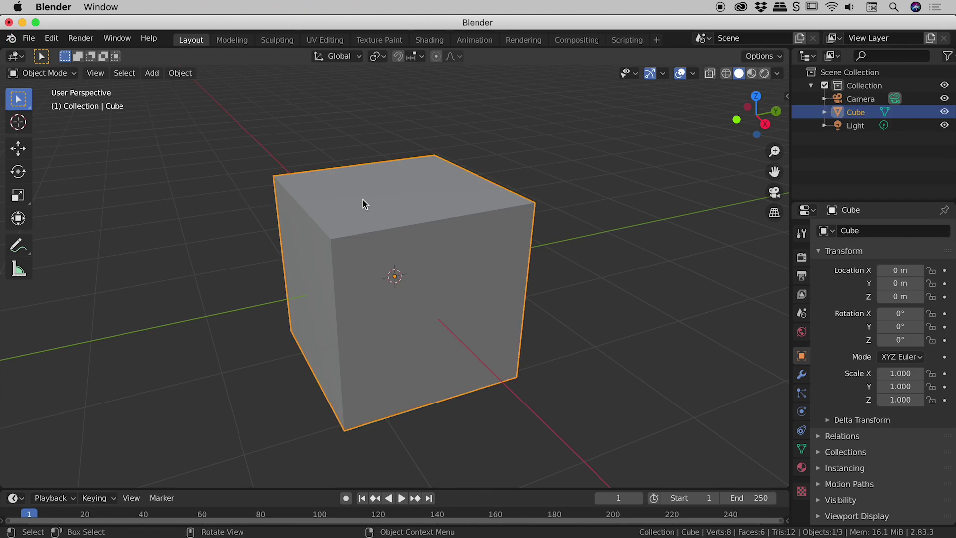
key("Delete")
left_click(152, 73)
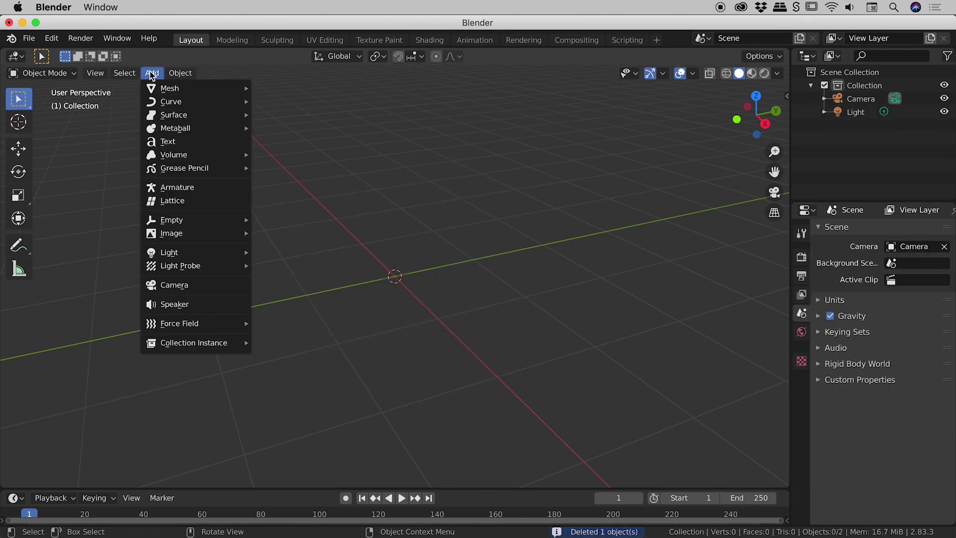
mouse_move(164, 90)
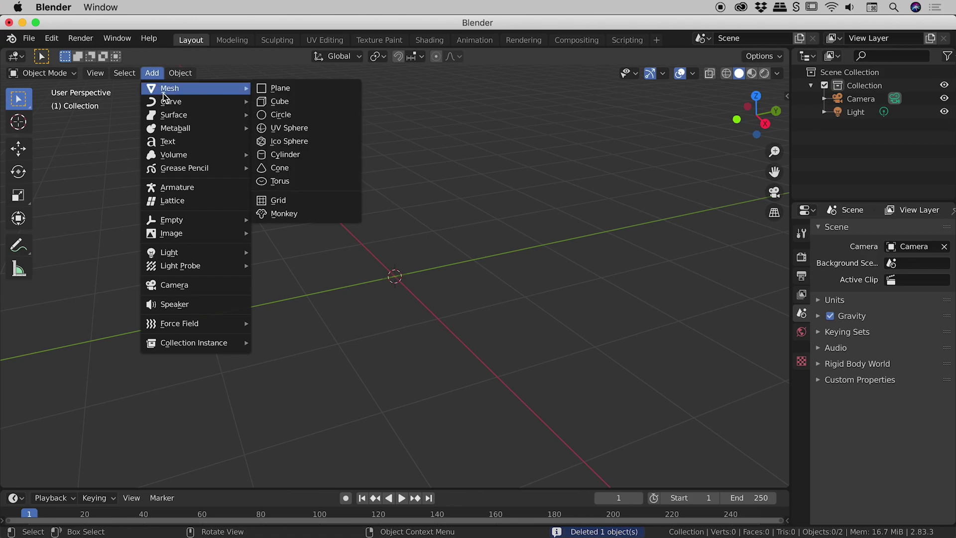
left_click(299, 141)
scroll(265, 199, "up", 4)
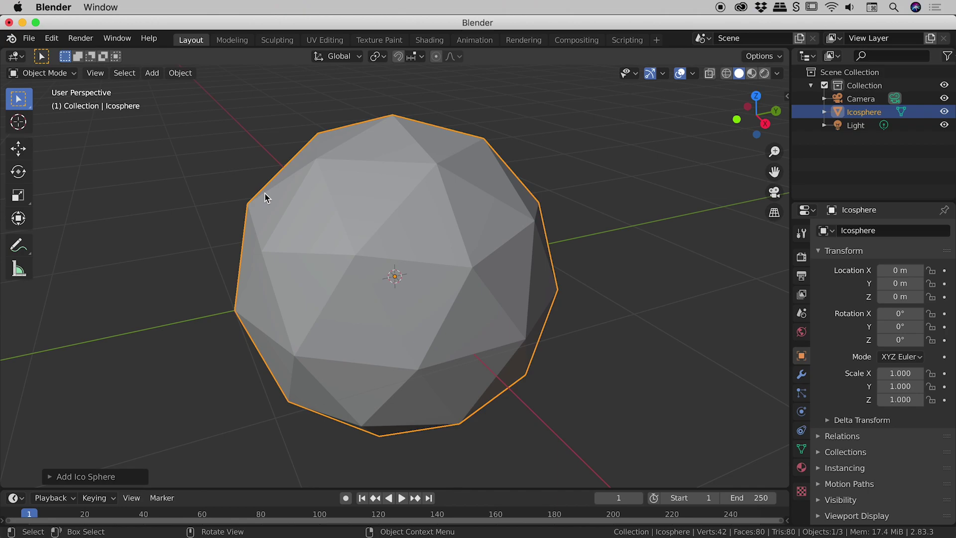
Switch the icosphere to Edit Mode from the mode dropdown, then toggle out and back with Tab
left_click(420, 194)
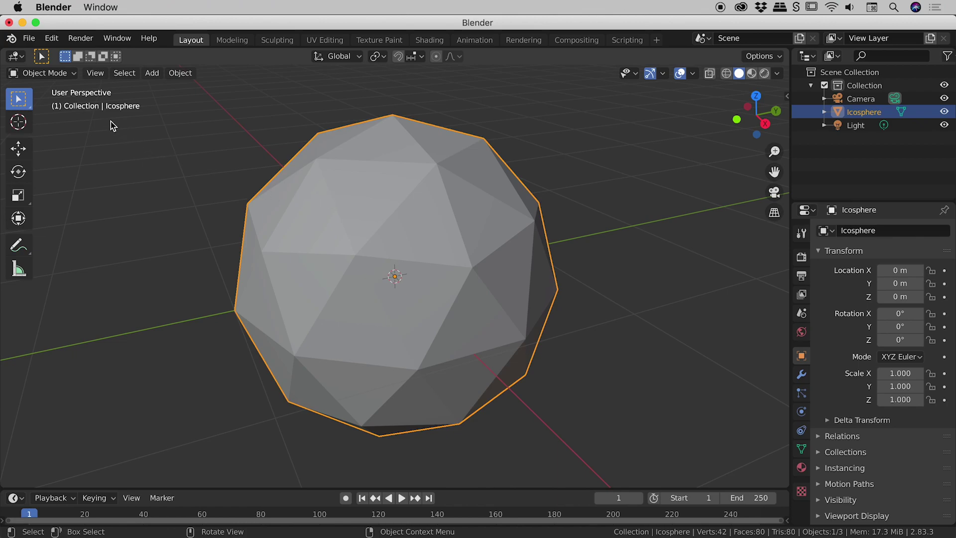
left_click(76, 73)
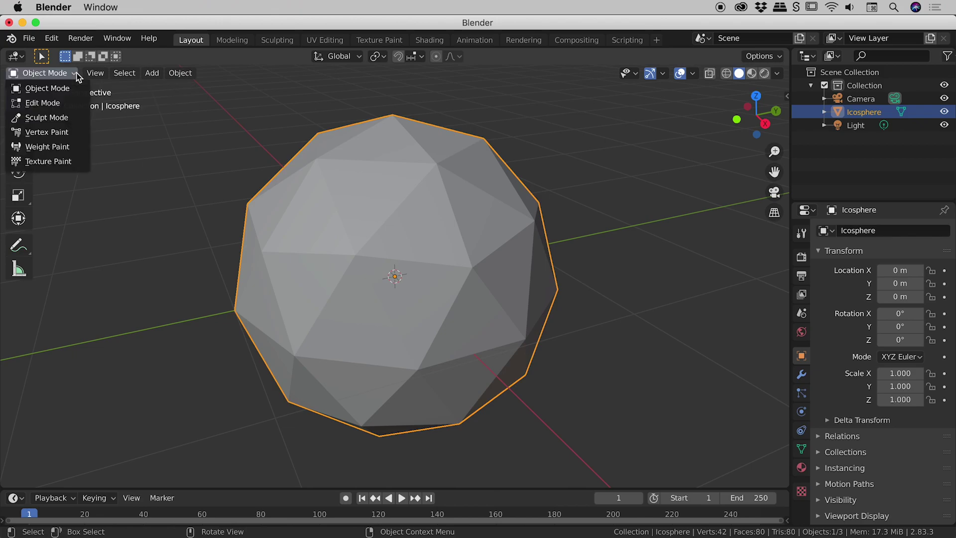
left_click(58, 104)
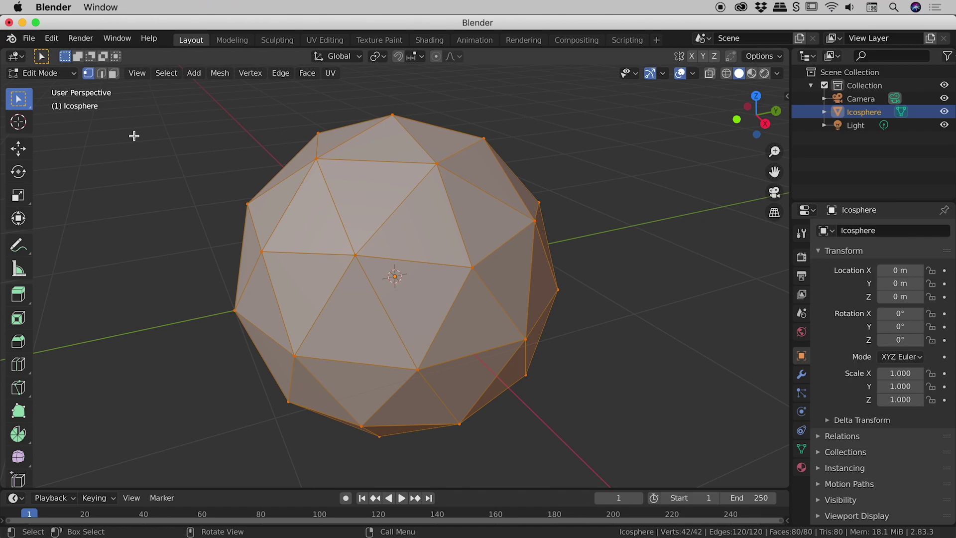
key("Tab")
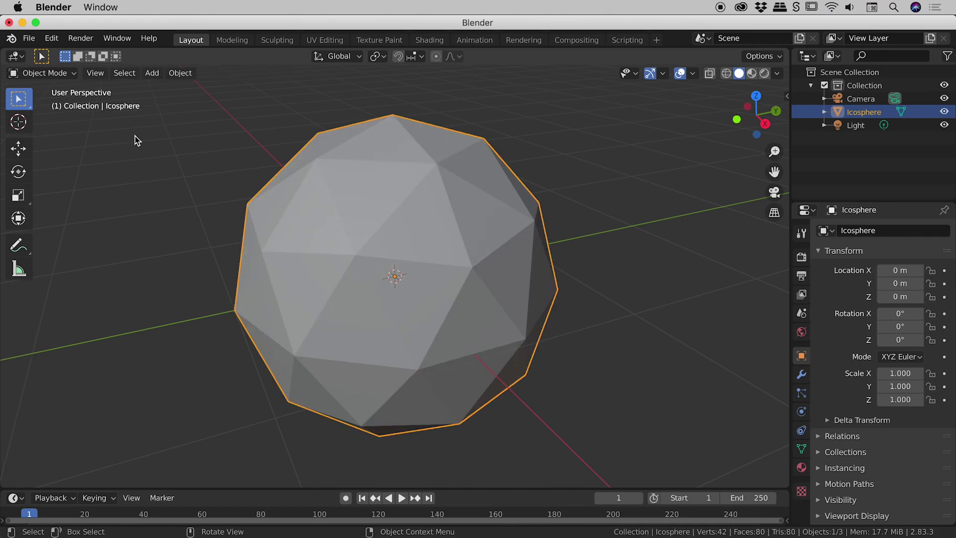
key("Tab")
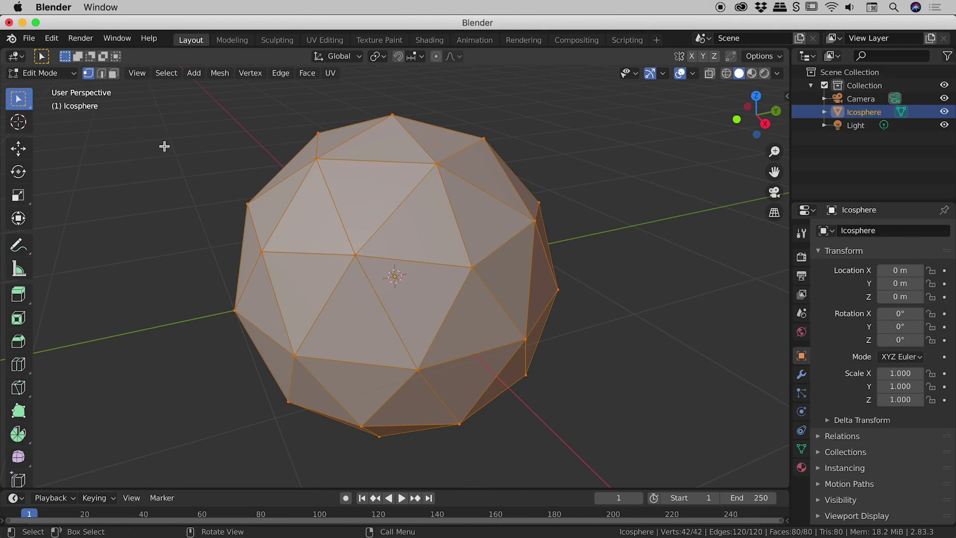
Deselect all, select one vertex left of centre, and try a move before cancelling it
key("alt+a")
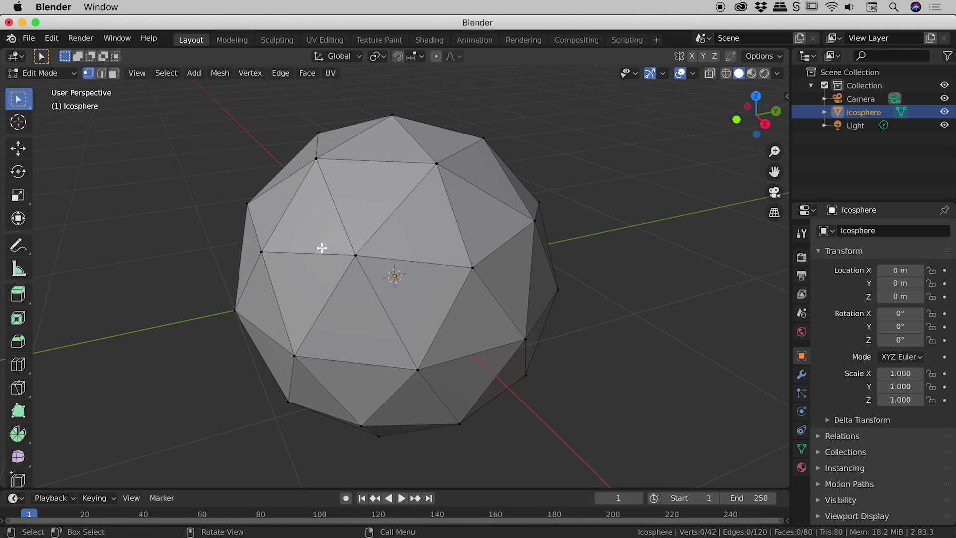
left_click(355, 256)
key("g")
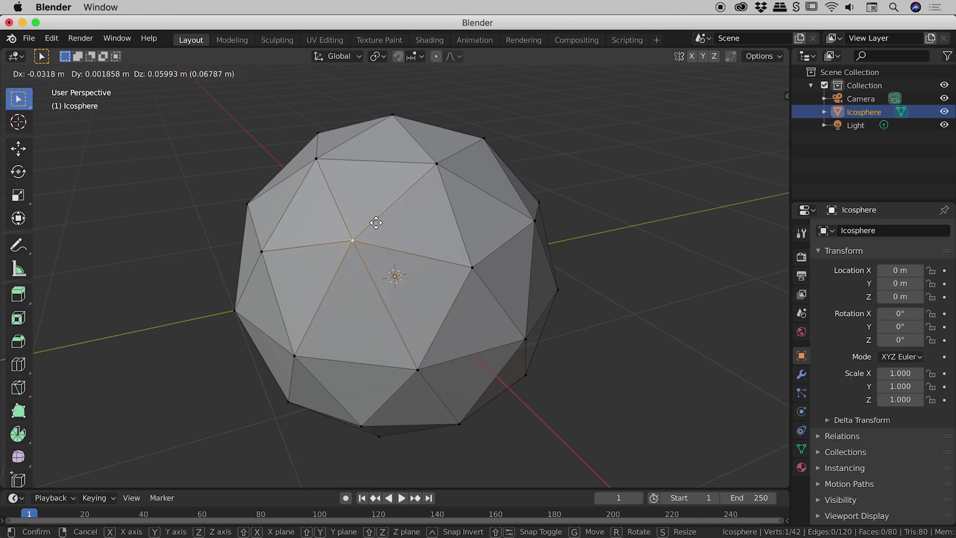
key("Escape")
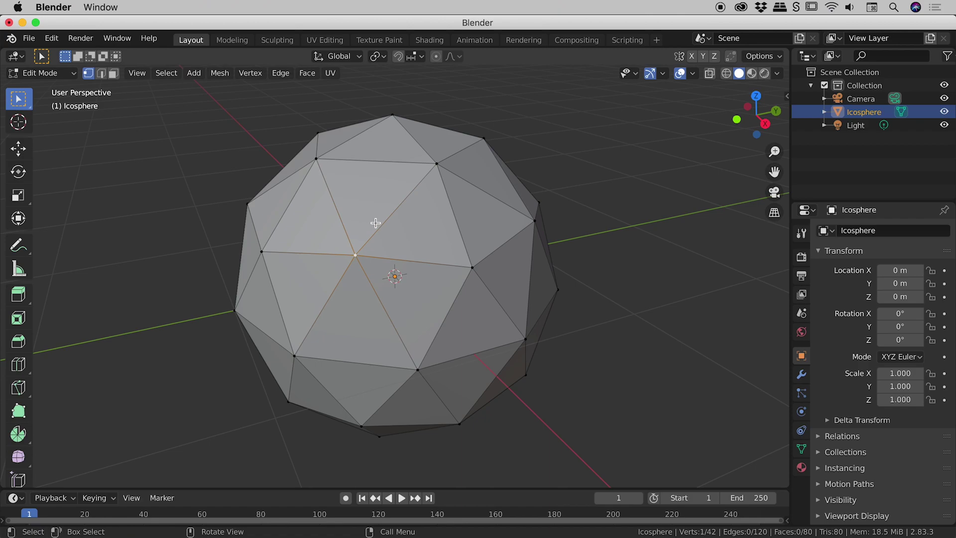
Add the upper-left and lower-left vertices, then start and cancel a move of all three
left_click(323, 163, "shift")
left_click(295, 355, "shift")
key("g")
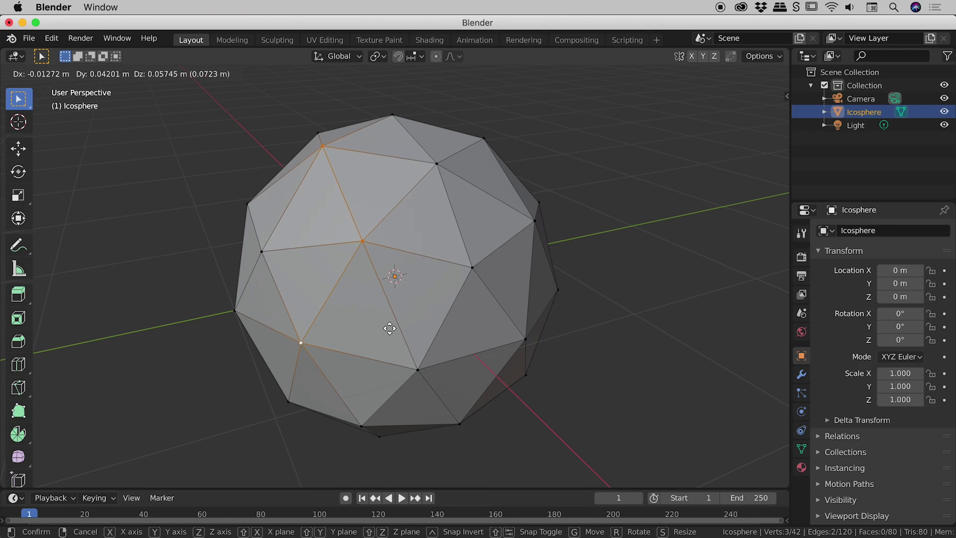
key("Escape")
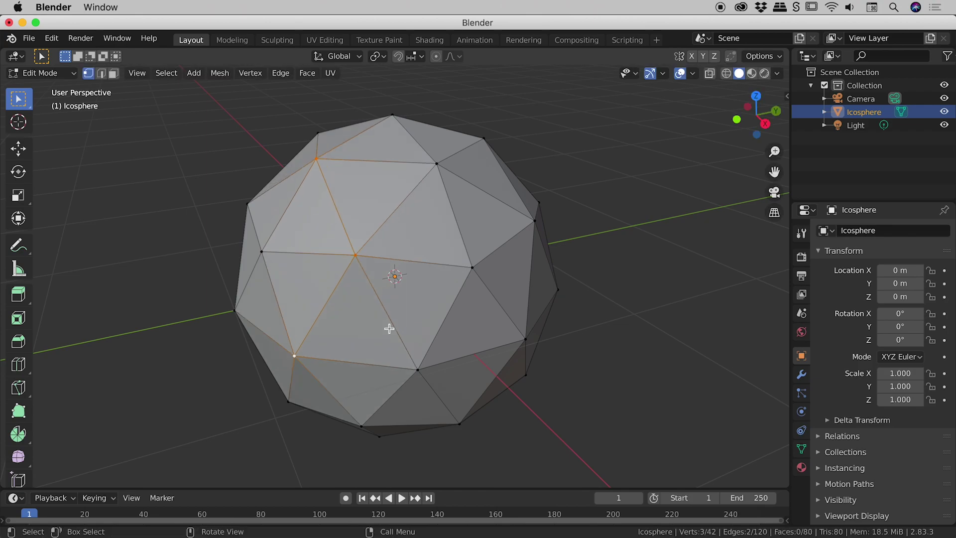
Box-select the five upper-left vertices and cancel a trial move, leaving the mesh unchanged
left_click(127, 164)
left_click_drag(195, 104, 382, 268)
key("g")
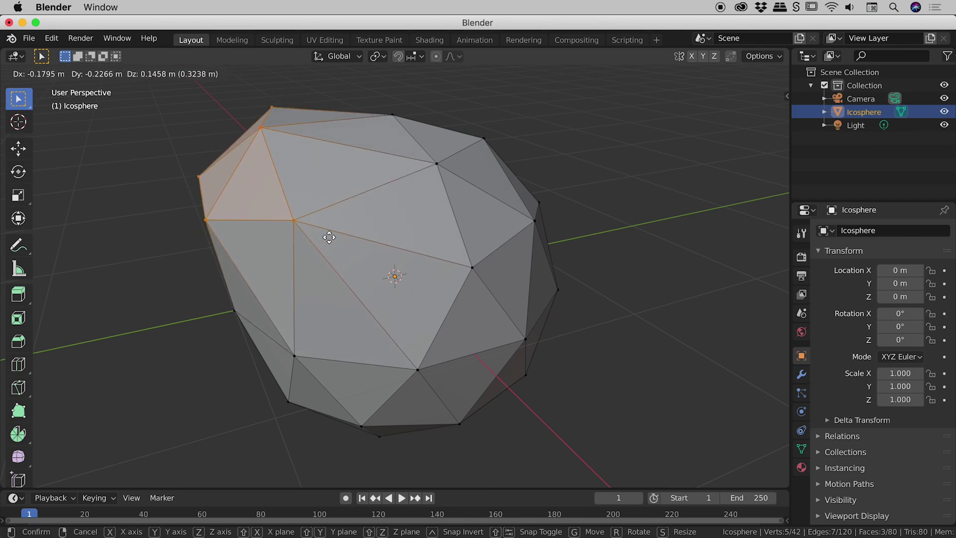
key("Escape")
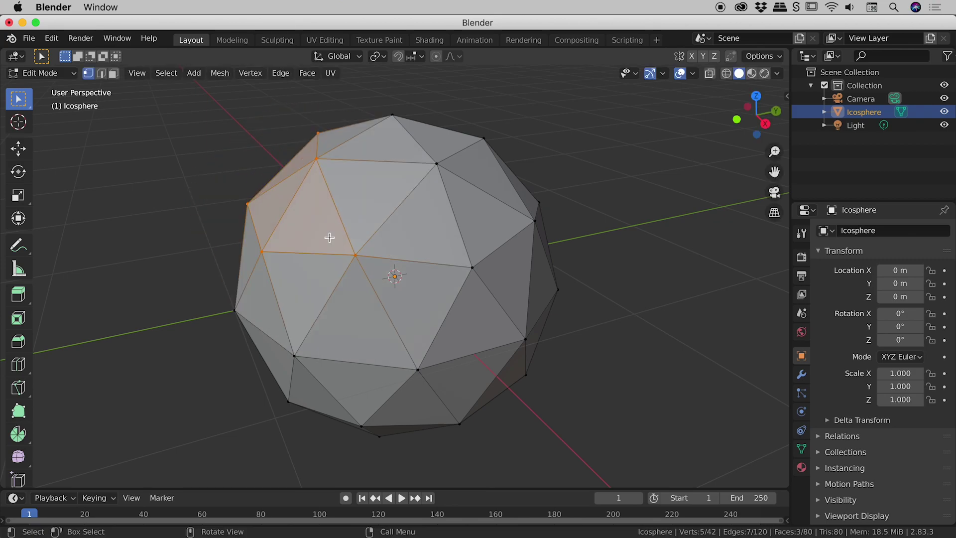
In Edge select mode, select an upper-left edge and cancel a trial move
left_click(104, 76)
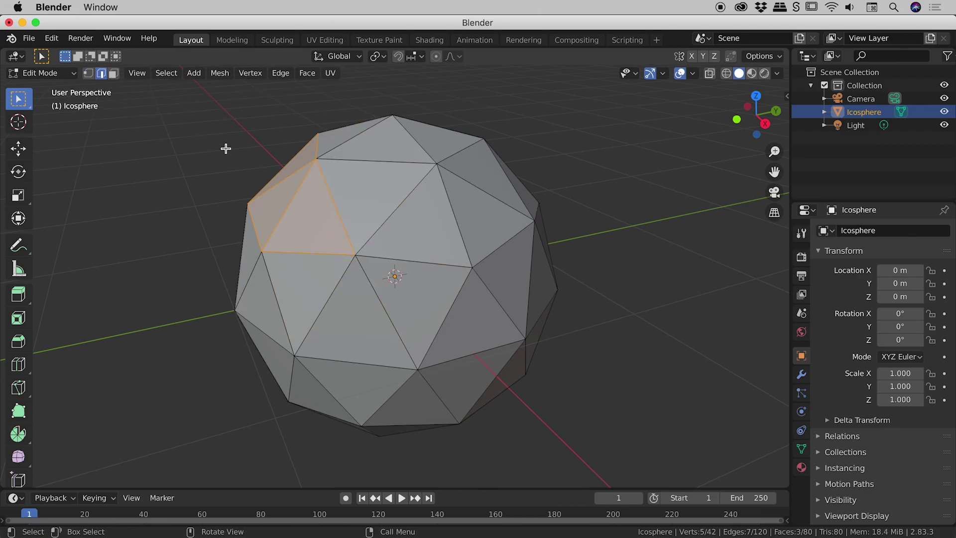
left_click(163, 150)
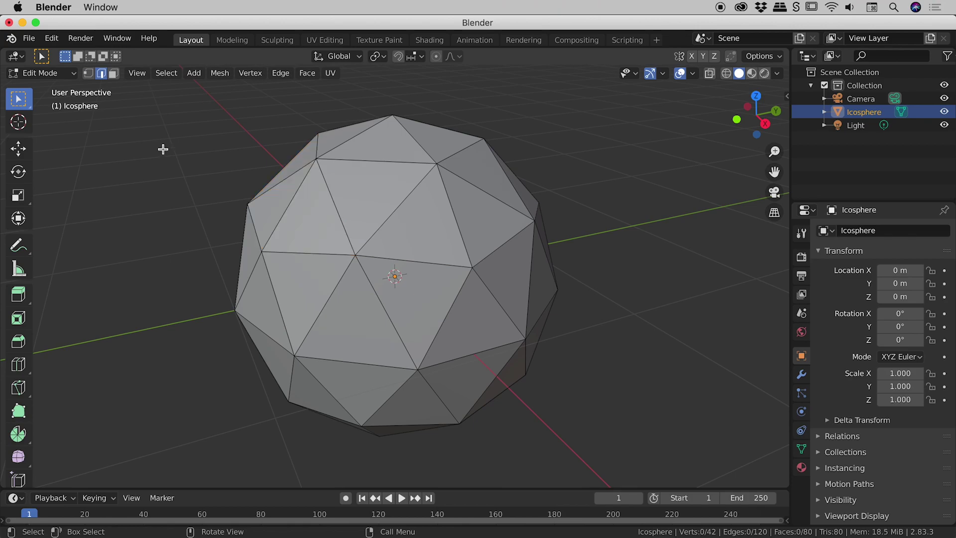
left_click(331, 198)
key("g")
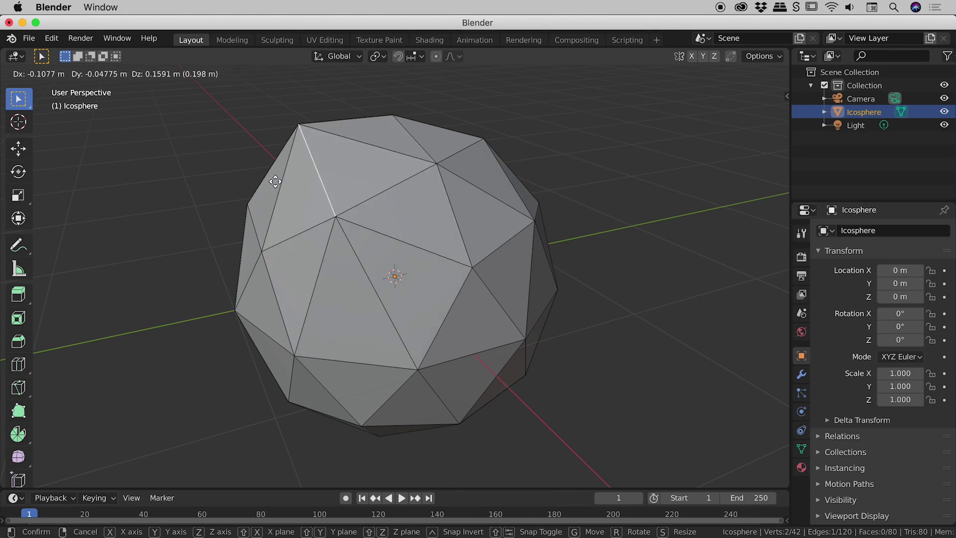
key("Escape")
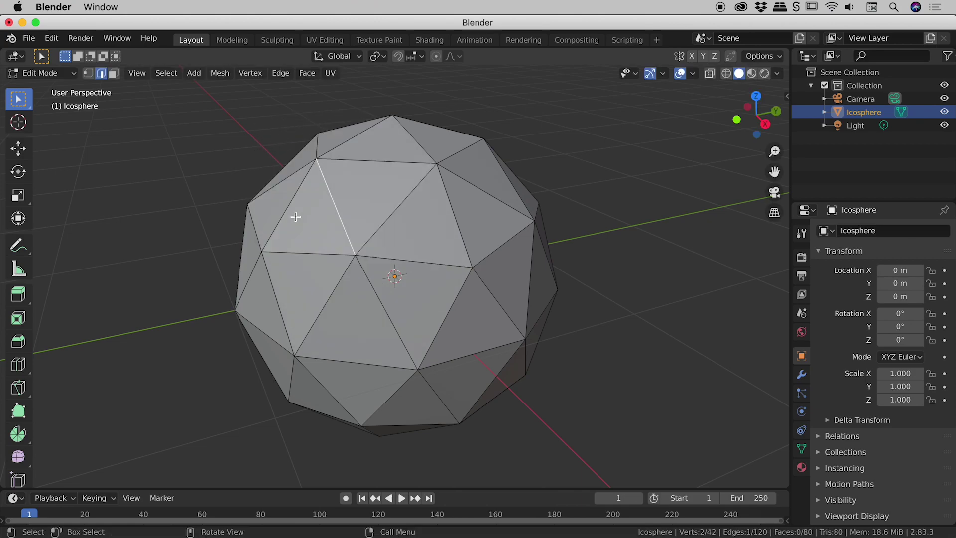
Add two more edges, then box-select the edges of three faces on the left side
left_click(455, 215, "shift")
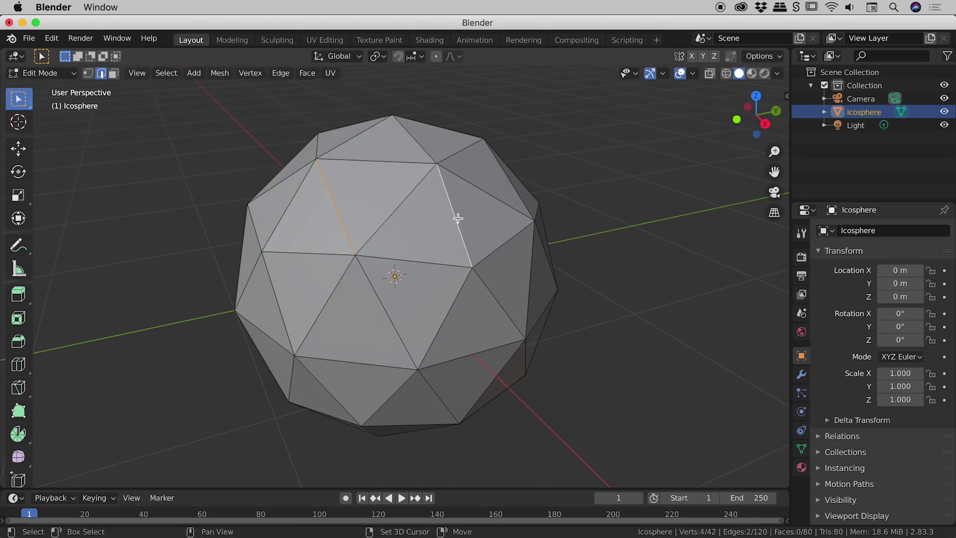
left_click(364, 365, "shift")
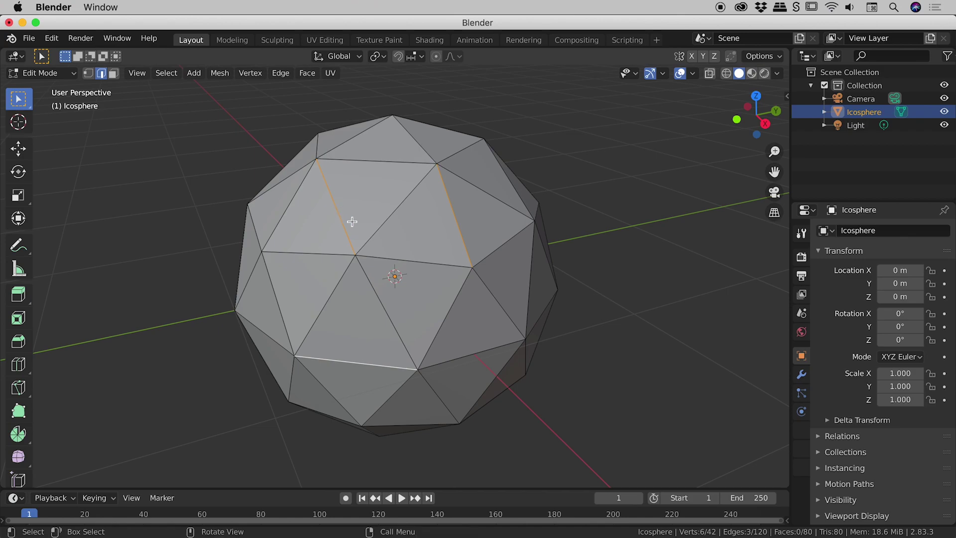
left_click(197, 157)
left_click_drag(170, 190, 378, 368)
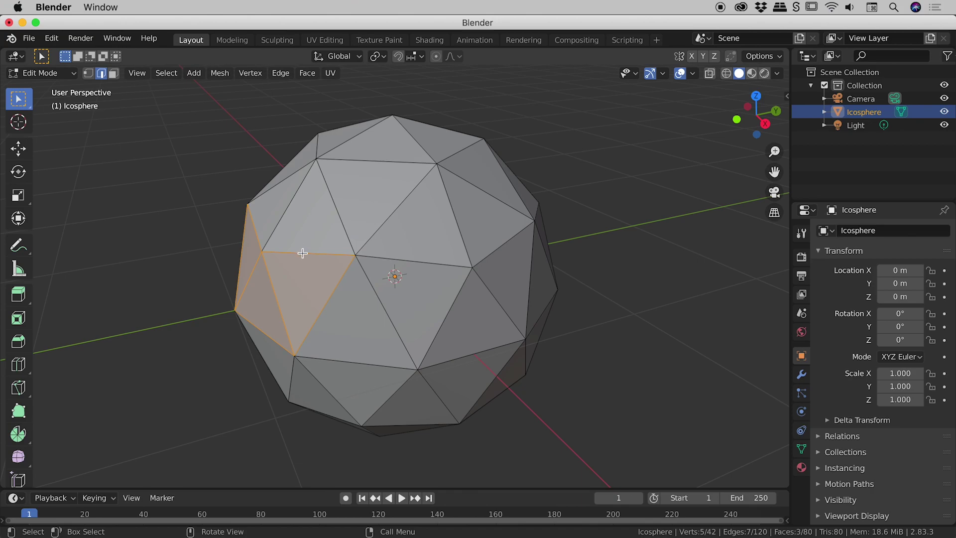
In Face select mode, pick single faces, deselect, then box-select the thirteen left-half faces
left_click(114, 73)
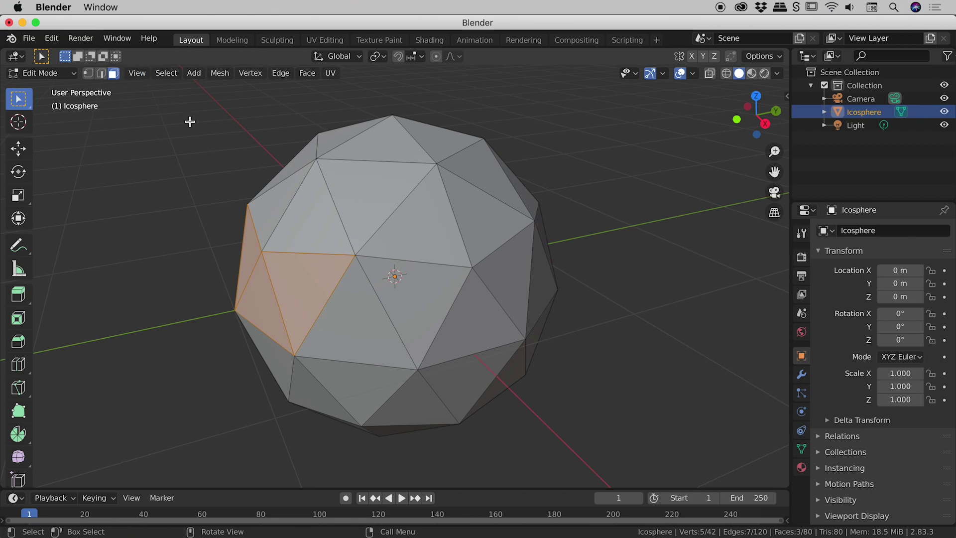
left_click(366, 188)
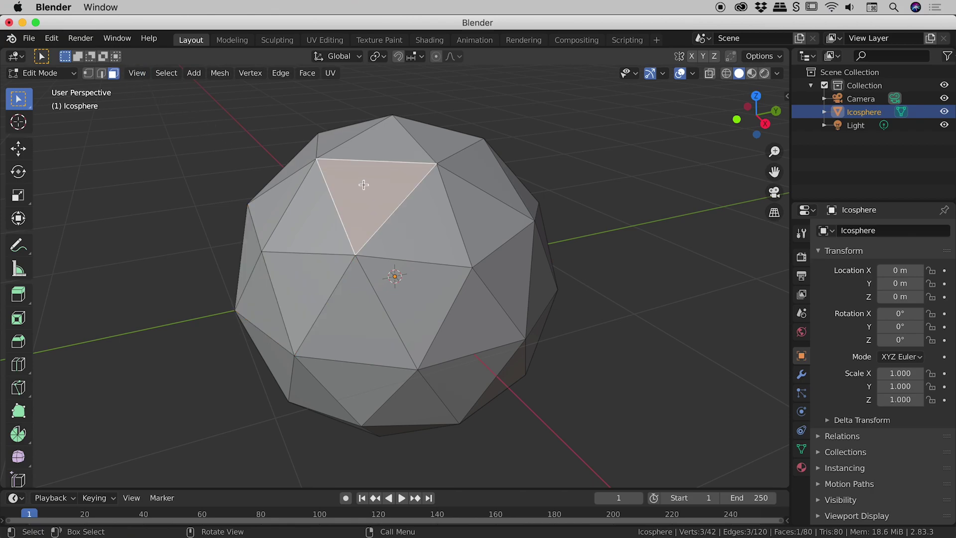
left_click(309, 285, "shift")
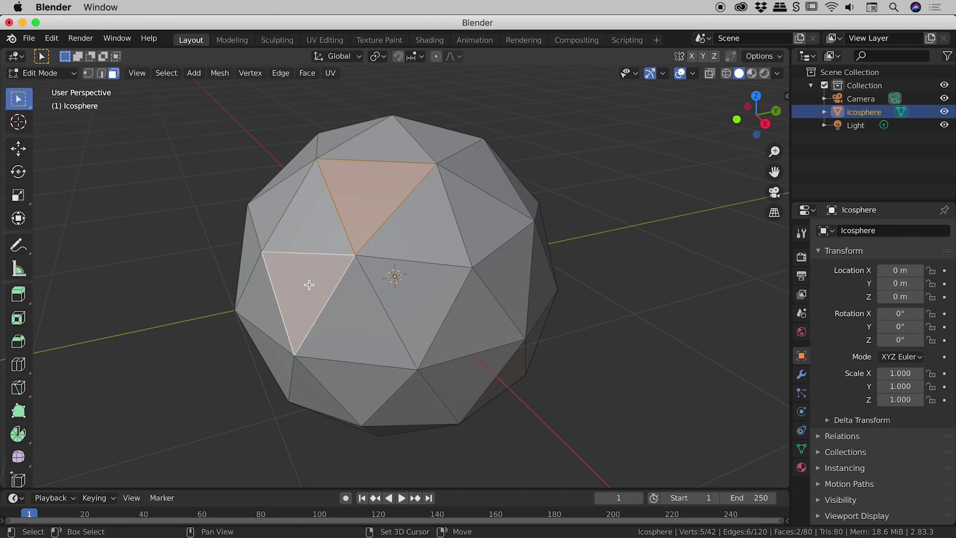
left_click(456, 370, "shift")
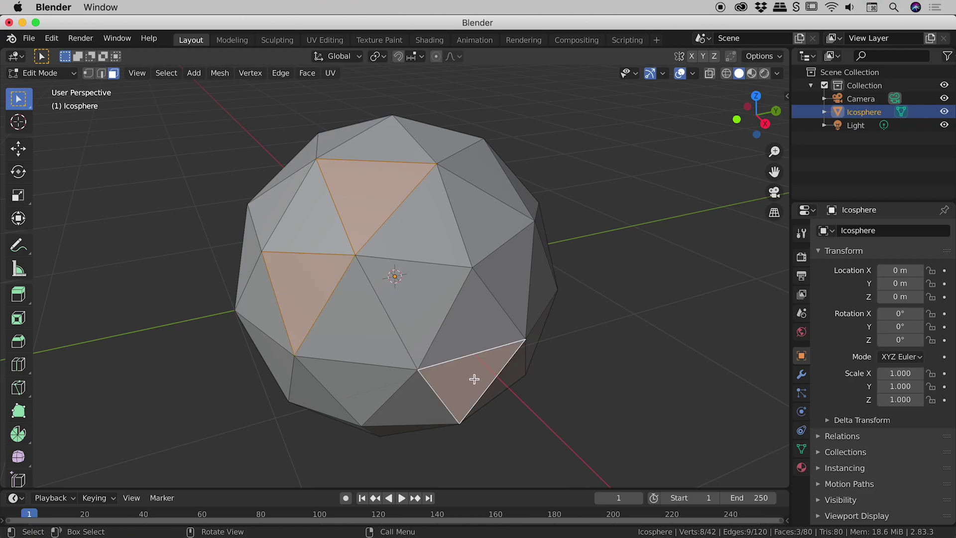
left_click(100, 173)
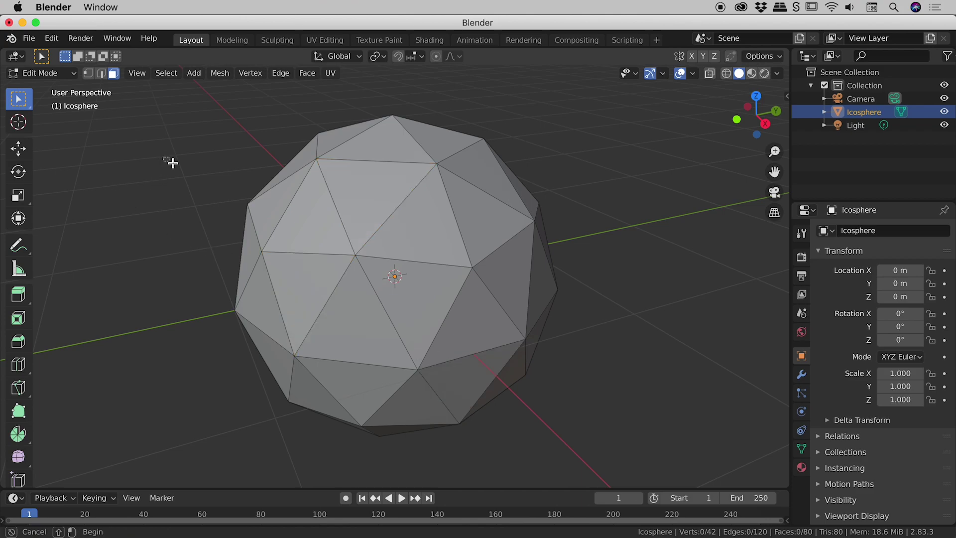
left_click_drag(164, 157, 354, 391)
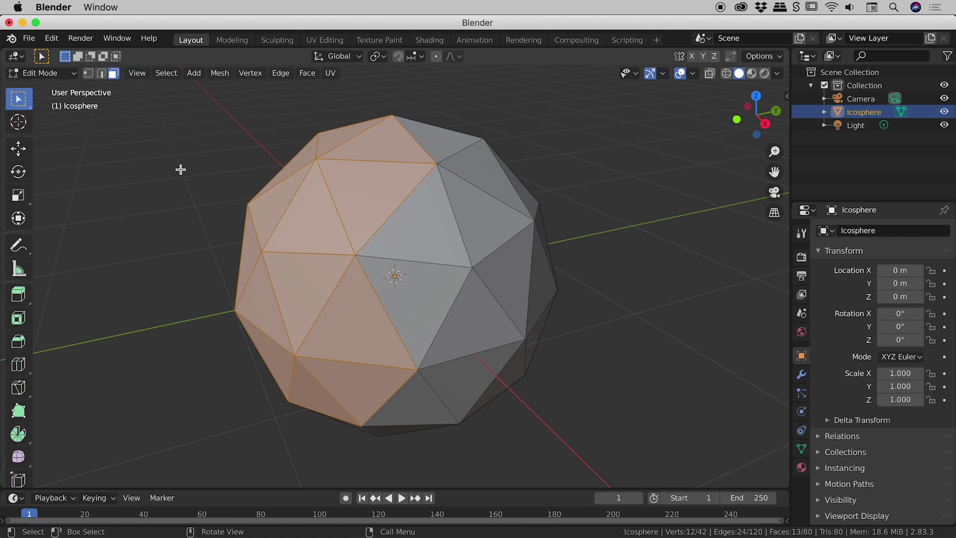
key("1")
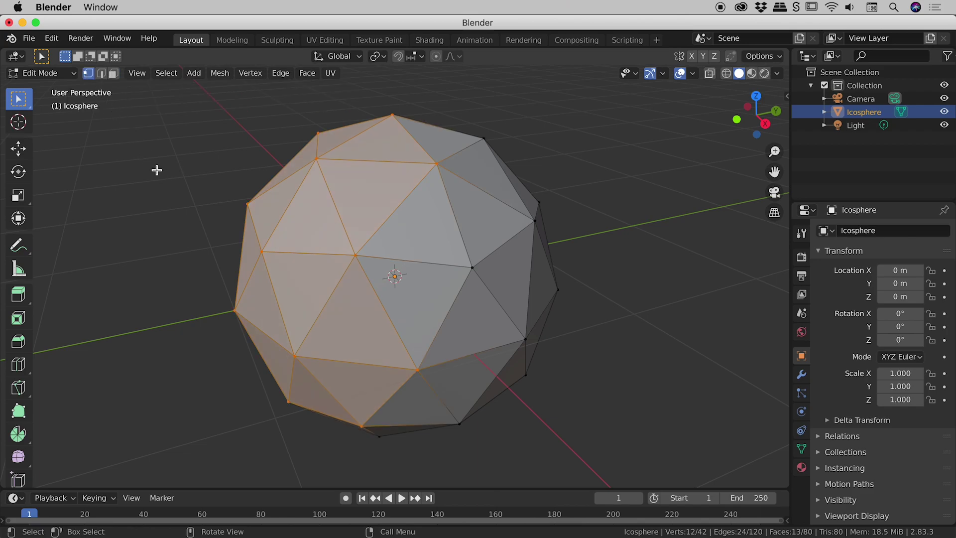
key("2")
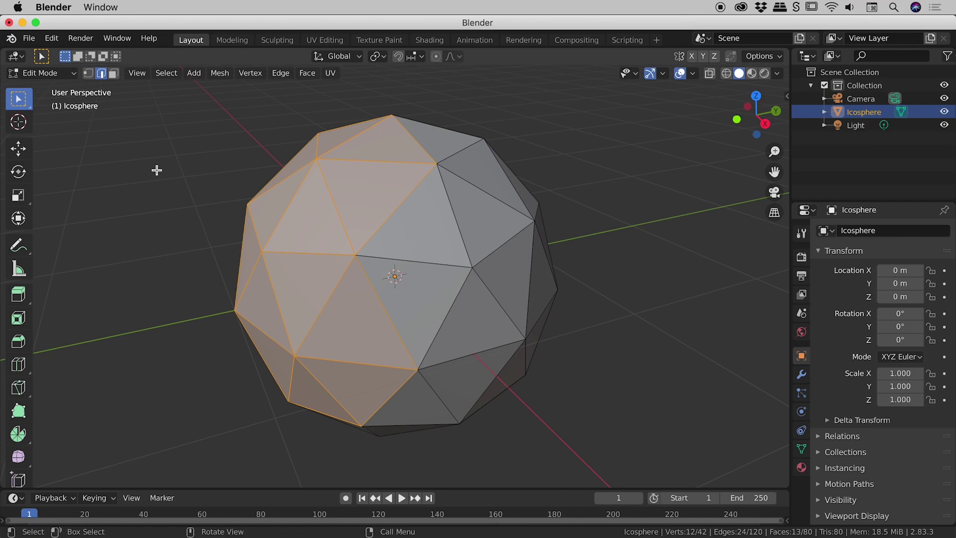
key("3")
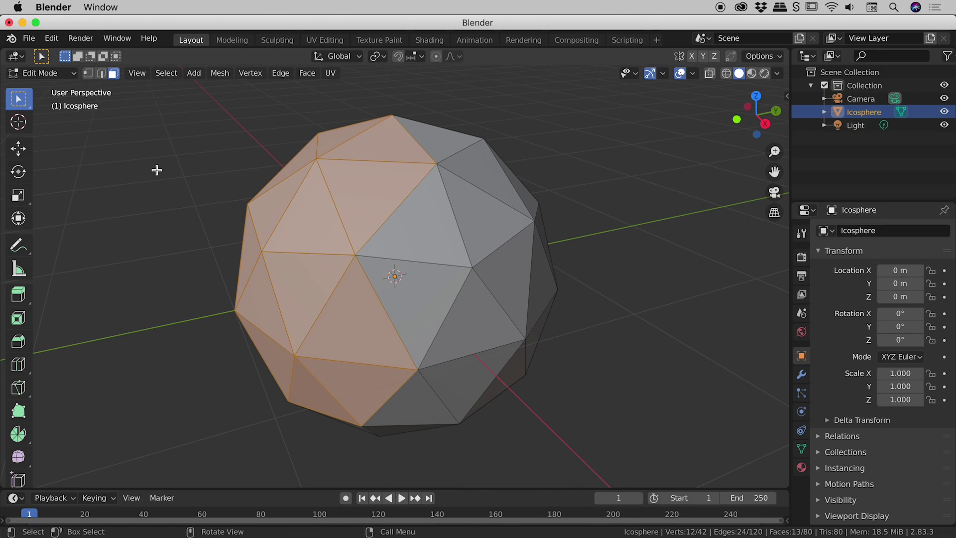
In Vertex mode, box-select all 21 front vertices and cancel a trial move
left_click(87, 75)
key("b")
left_click_drag(166, 98, 603, 460)
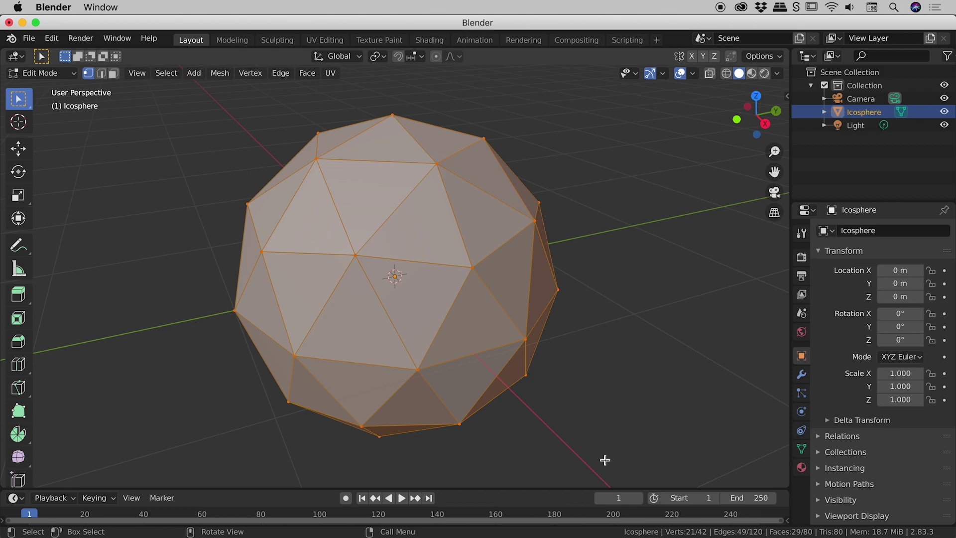
key("g")
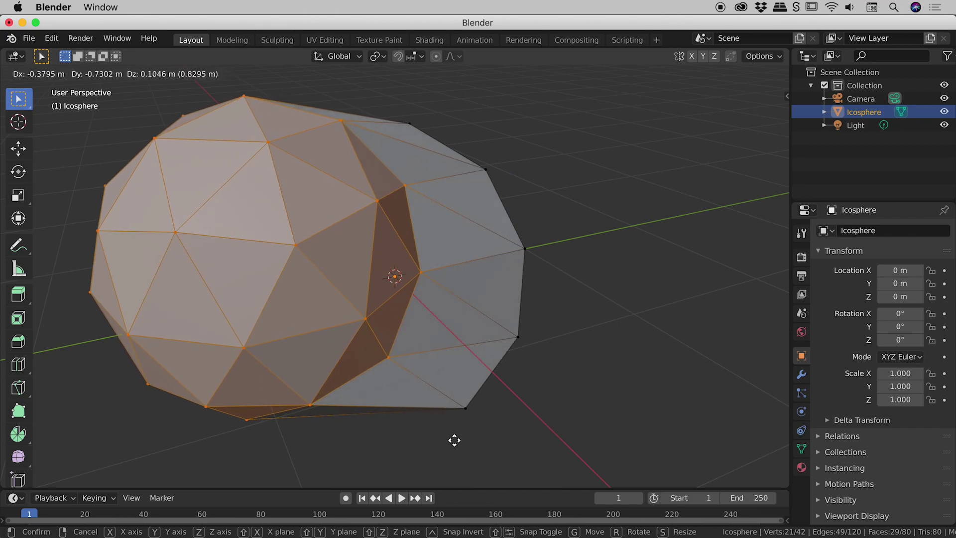
right_click(493, 444)
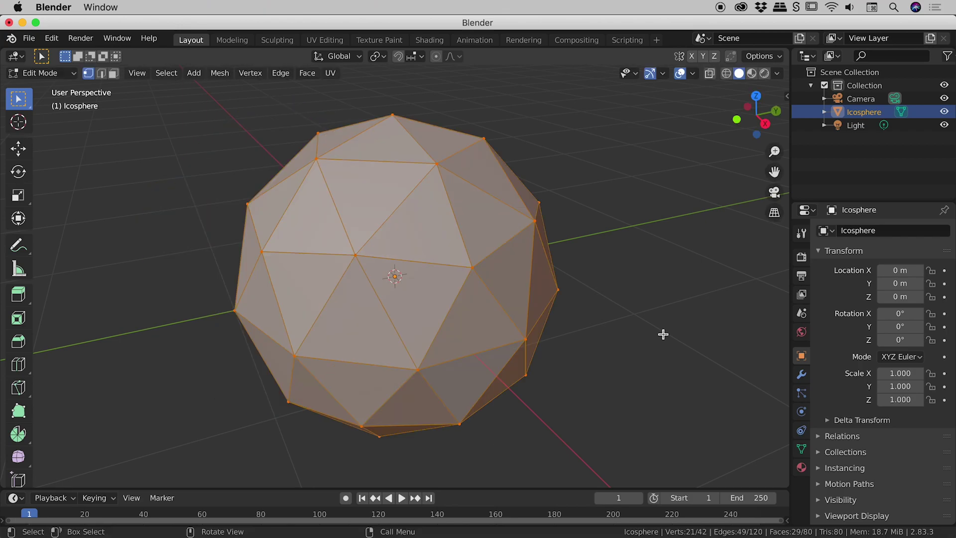
middle_click_drag(663, 334, 460, 323)
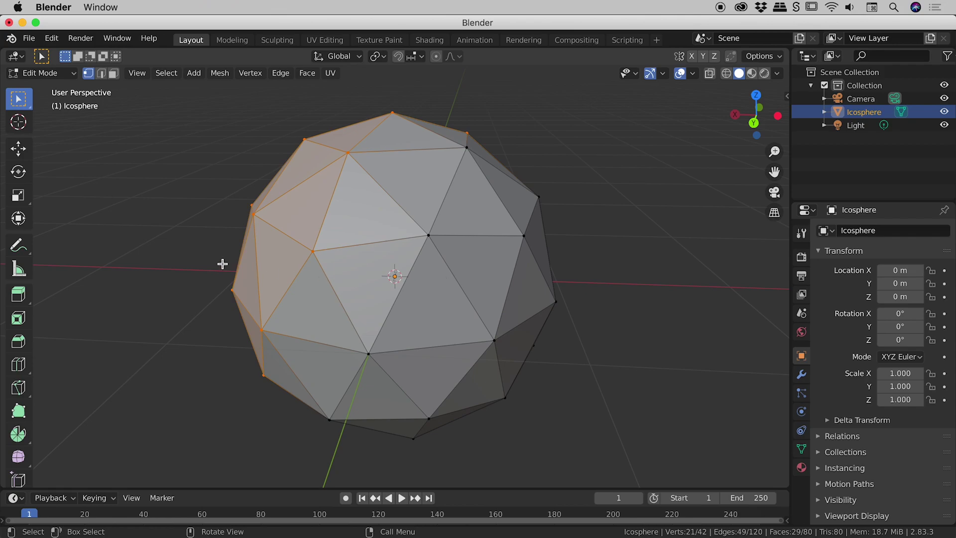
middle_click_drag(222, 264, 406, 270)
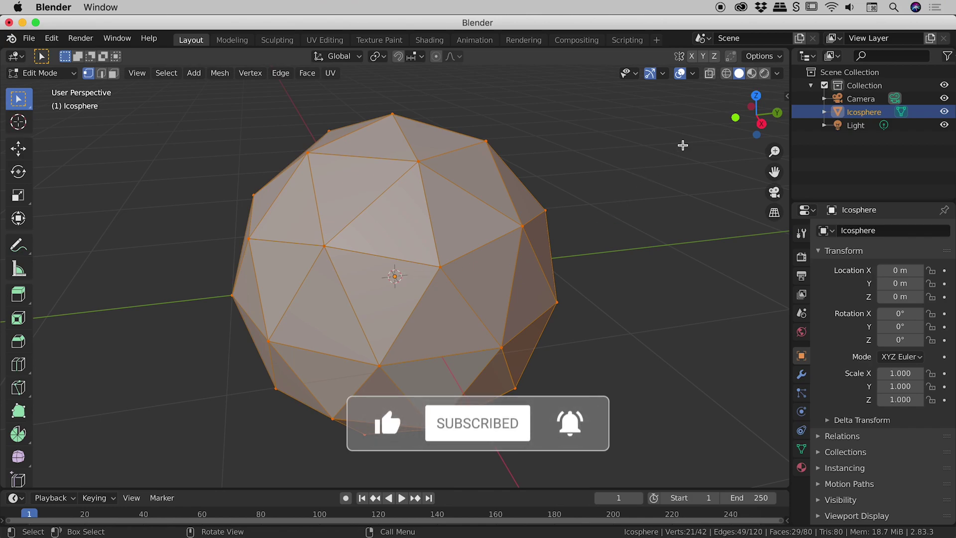
Turn on X-Ray in the viewport header to reveal the back edges and vertices
left_click(714, 76)
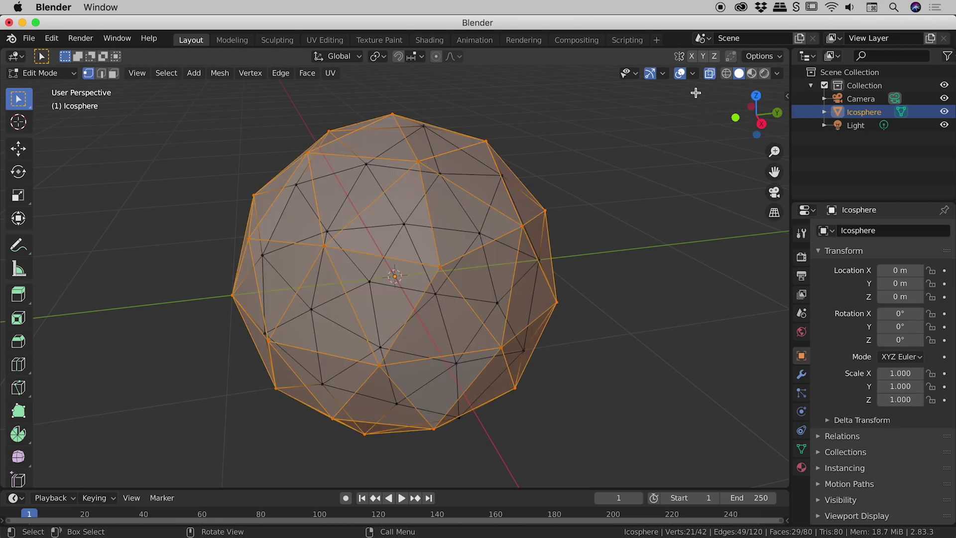
Box-select every vertex front and back, then start and cancel a move
left_click(114, 173)
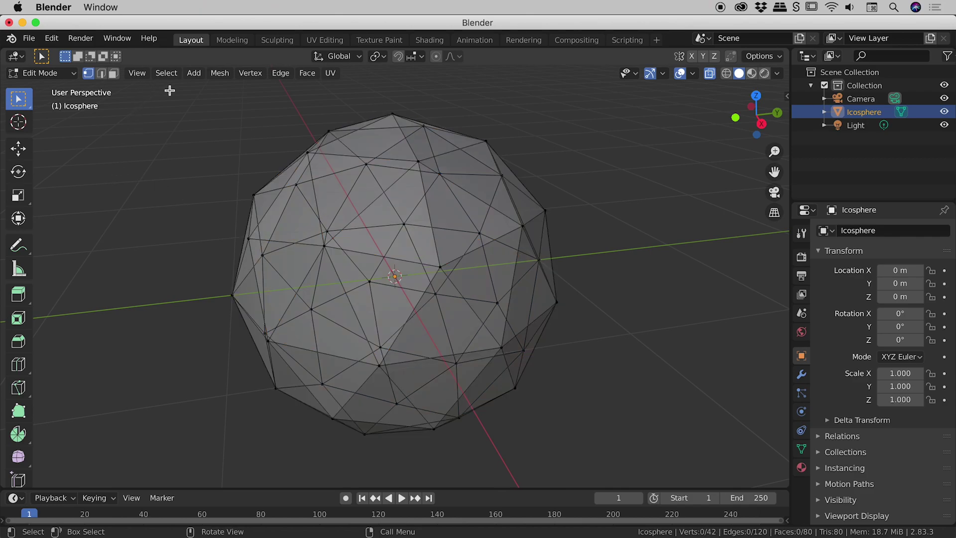
left_click_drag(170, 90, 624, 458)
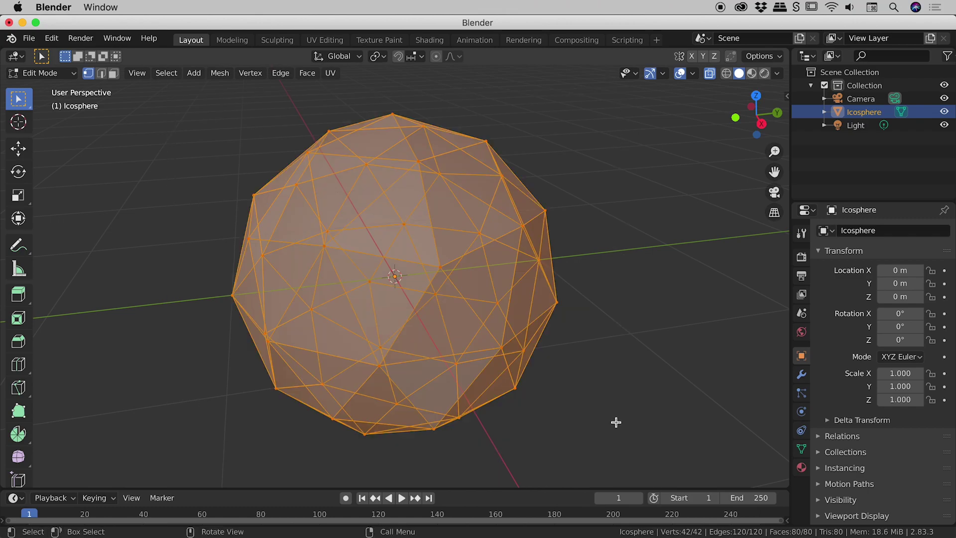
key("g")
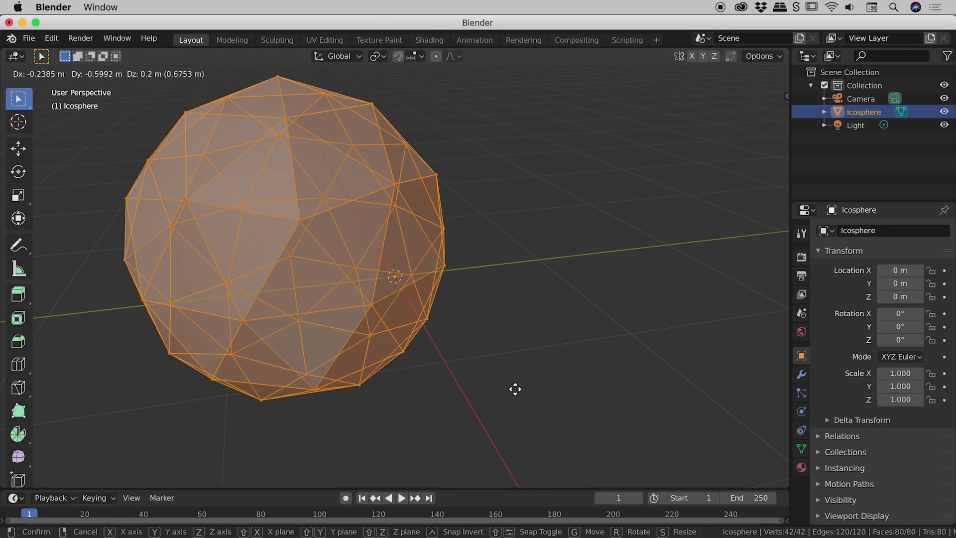
key("Escape")
Box-select the 23 left-half vertices through the mesh and orbit to confirm the back ones
left_click(622, 268)
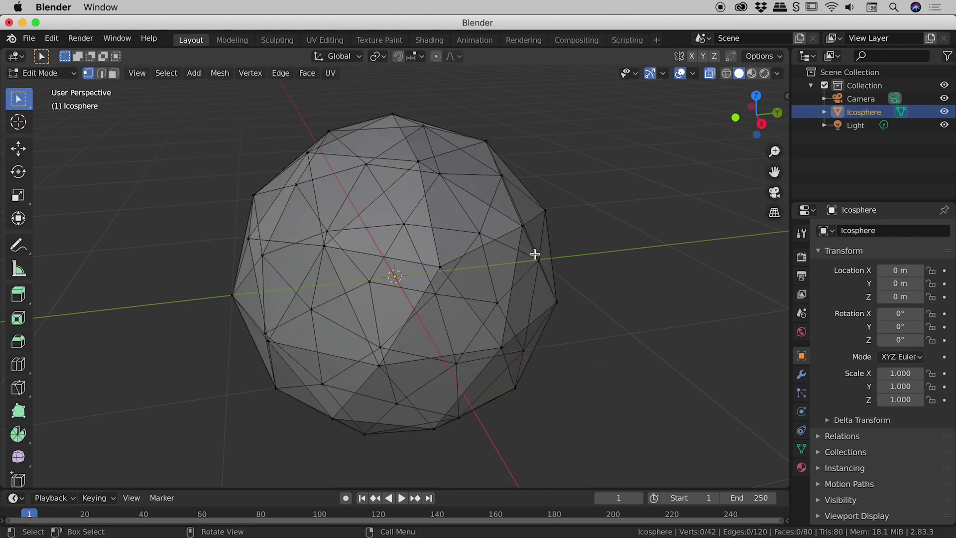
left_click_drag(185, 90, 406, 456)
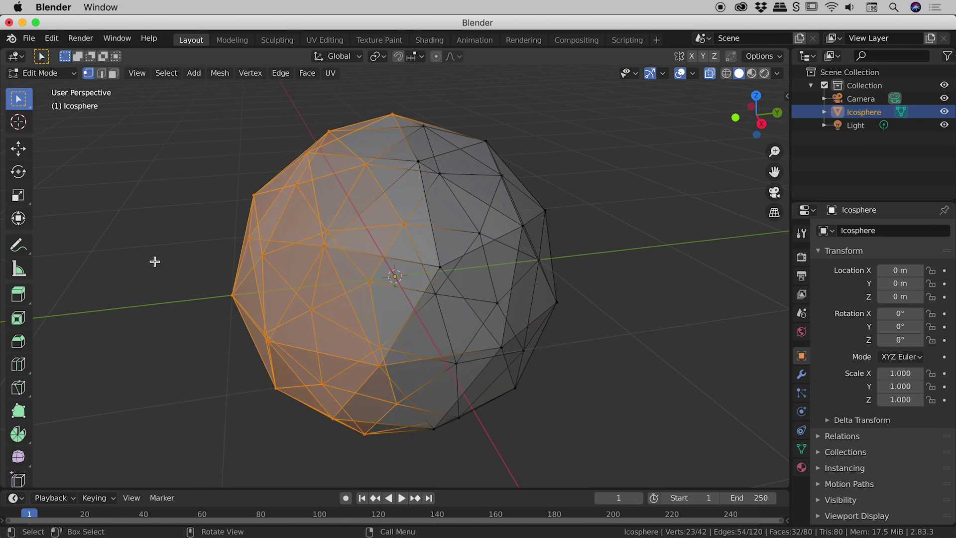
middle_click_drag(153, 260, 214, 241)
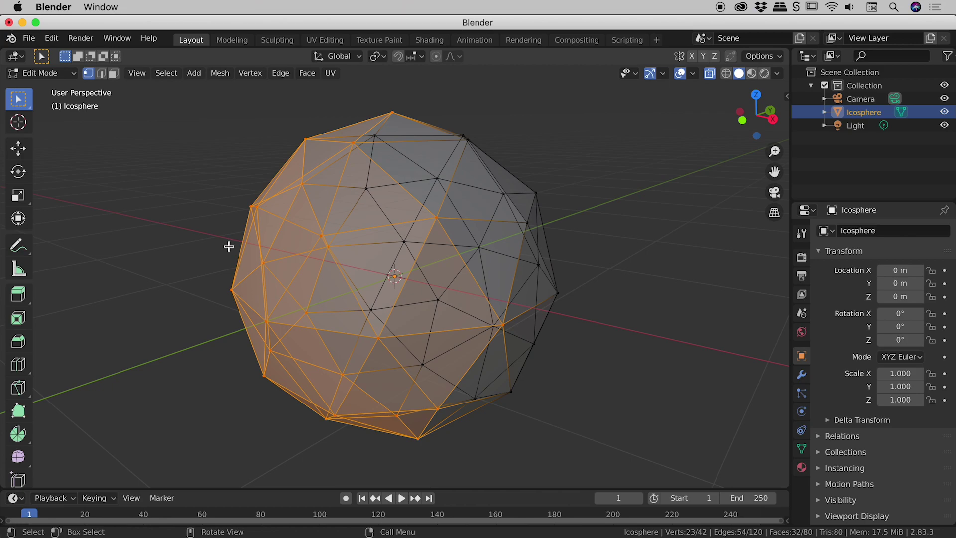
Deselect all vertices and switch X-Ray off so the icosphere displays opaque
left_click(711, 73)
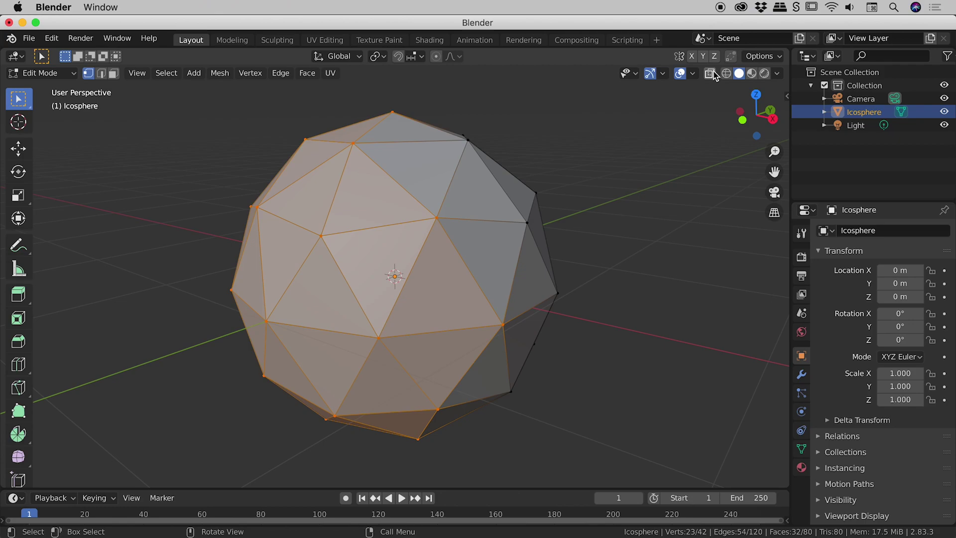
left_click(712, 73)
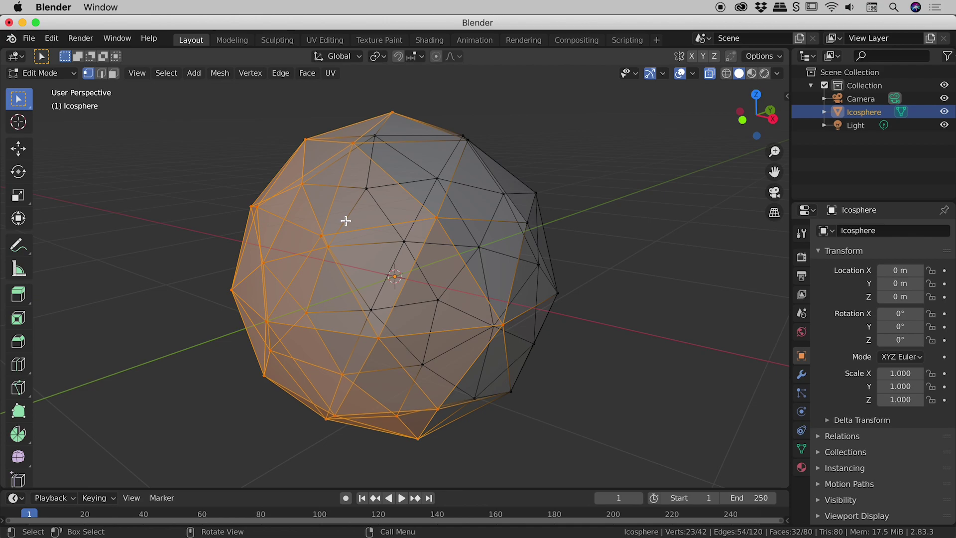
left_click(158, 168)
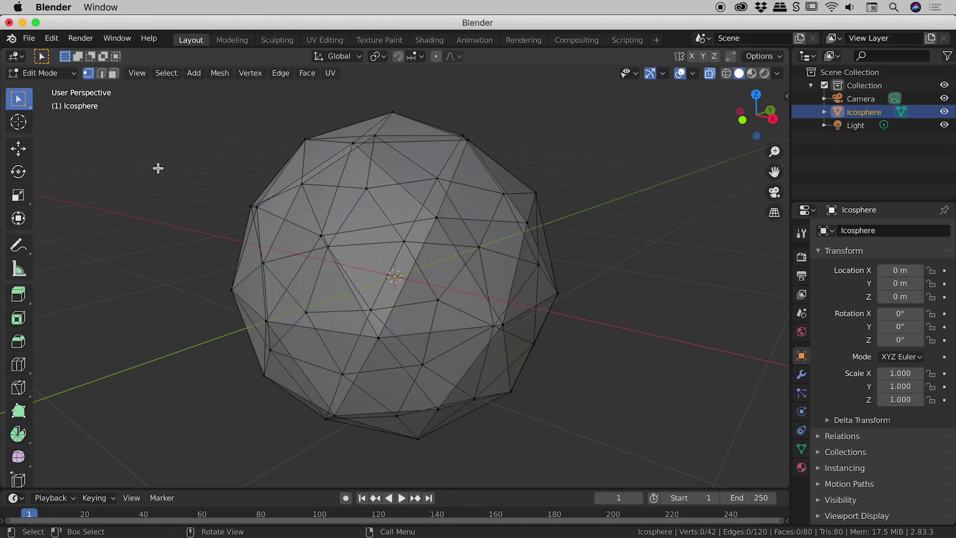
left_click(710, 74)
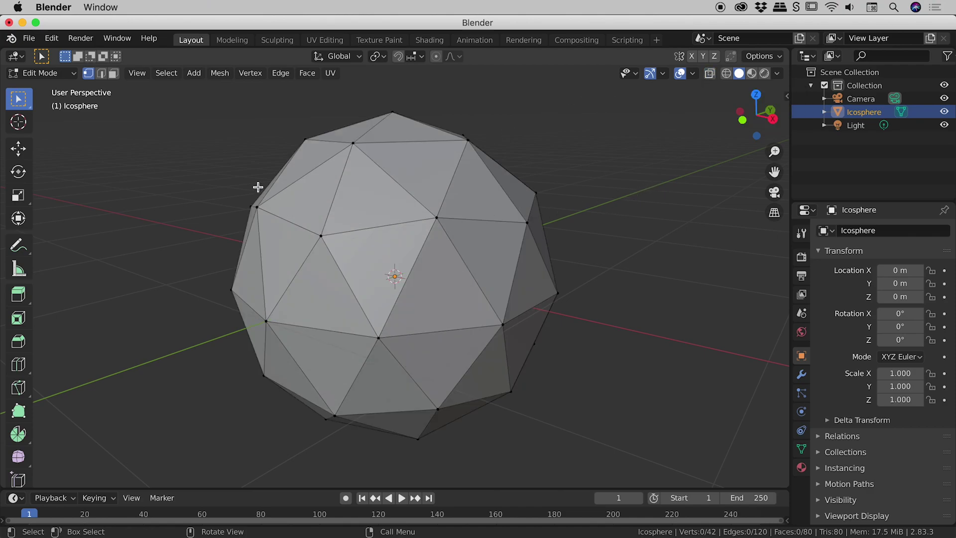
left_click(172, 76)
left_click(324, 238)
left_click(172, 75)
left_click(196, 112)
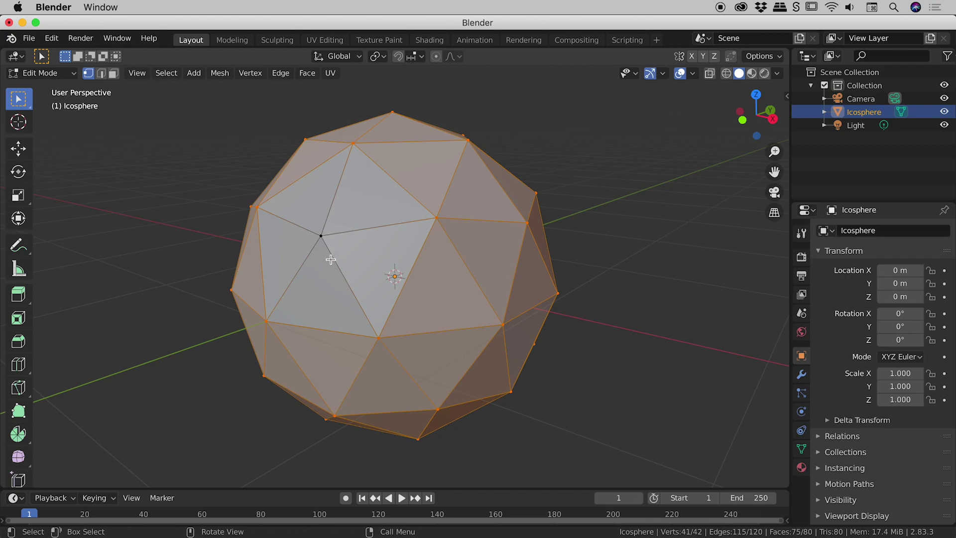
key("alt+a")
left_click(166, 73)
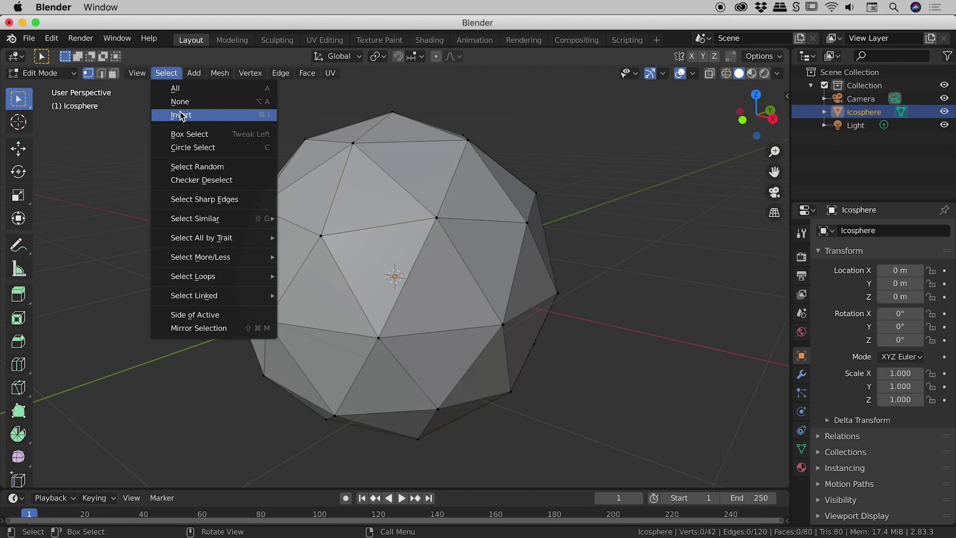